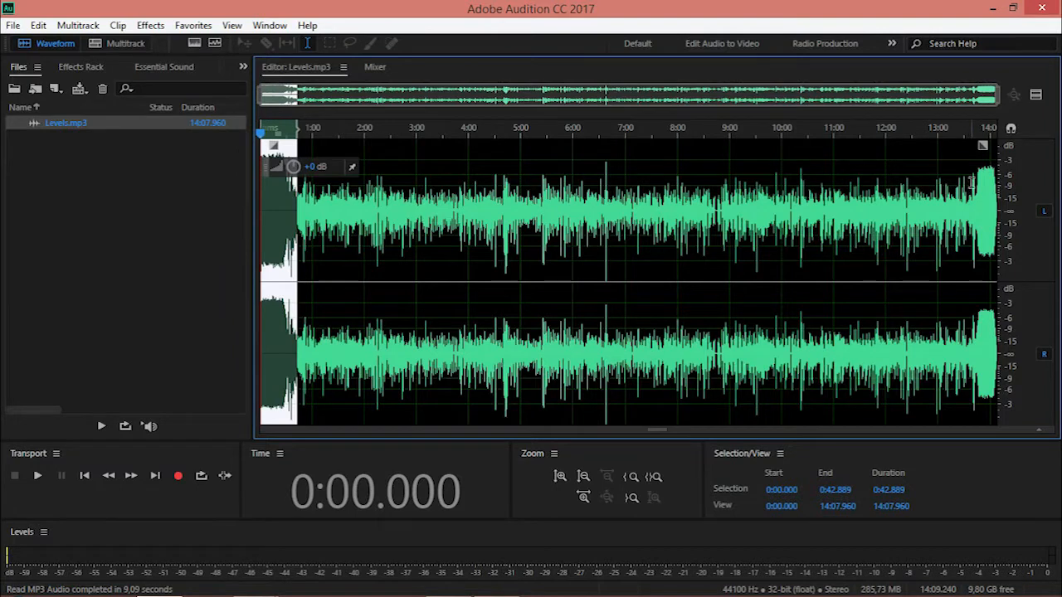
Compare the levels in Levels.mp3 by selecting the loud ending and the quieter stretch from about 0:45 to 13:42.
left_click_drag(972, 182, 1043, 191)
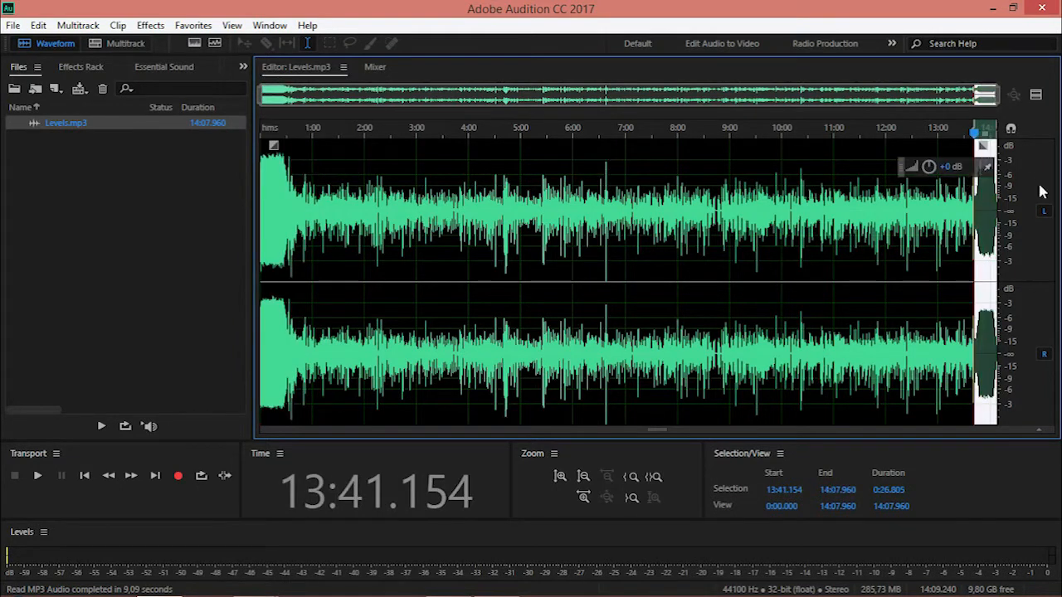
left_click_drag(299, 196, 974, 222)
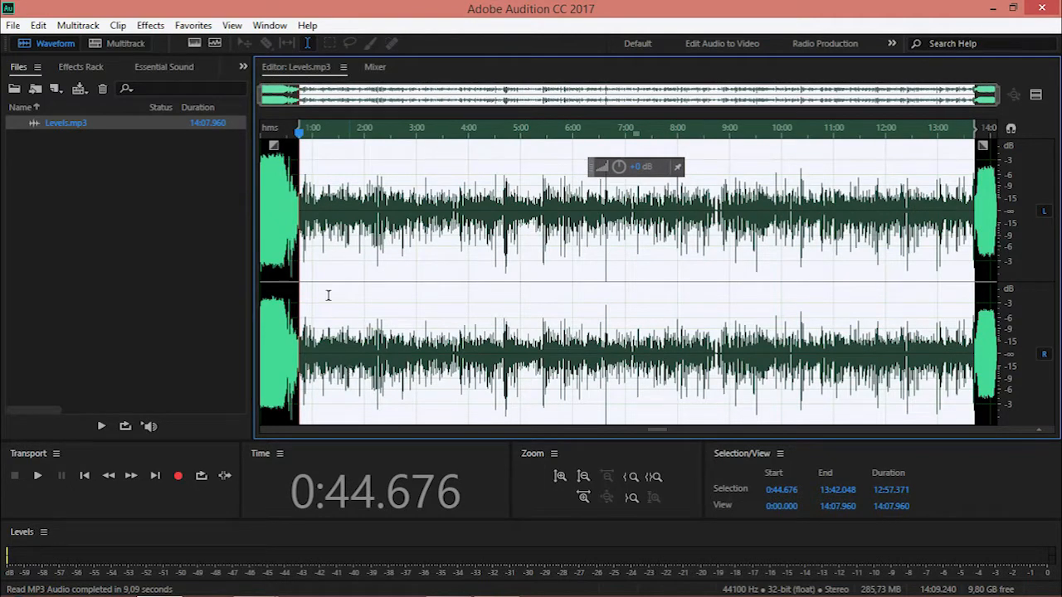
left_click(309, 233)
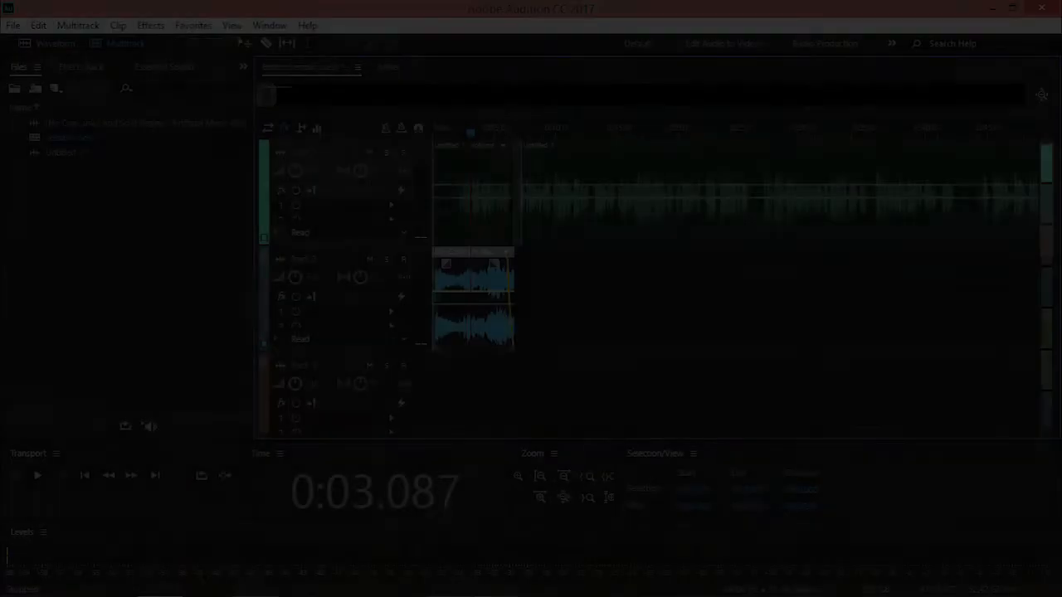
Play the session1.sesx mix from the start to about 0:15 to hear the music against the voice.
key("Home")
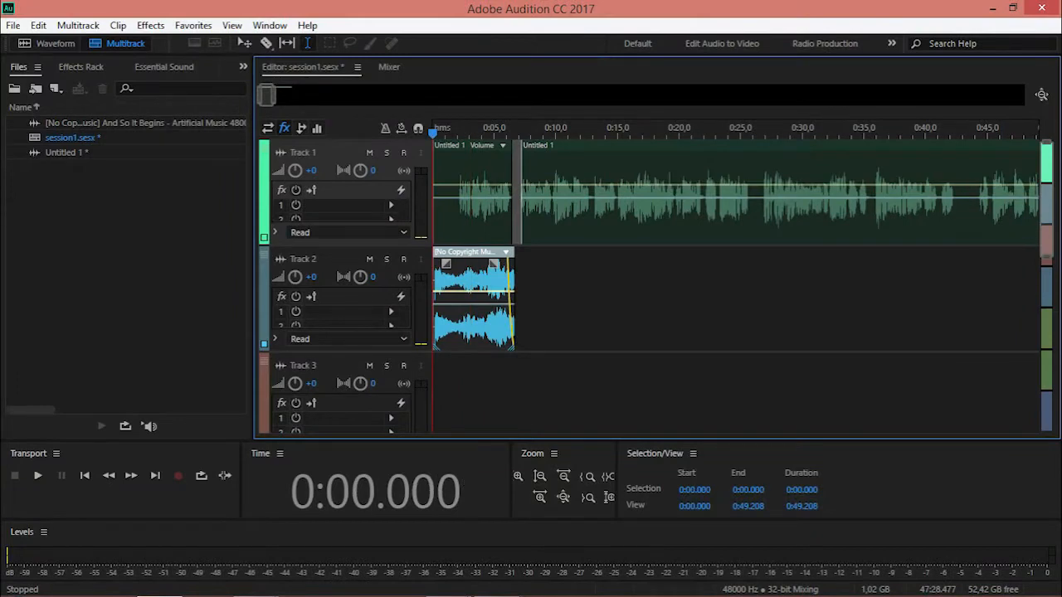
key("space")
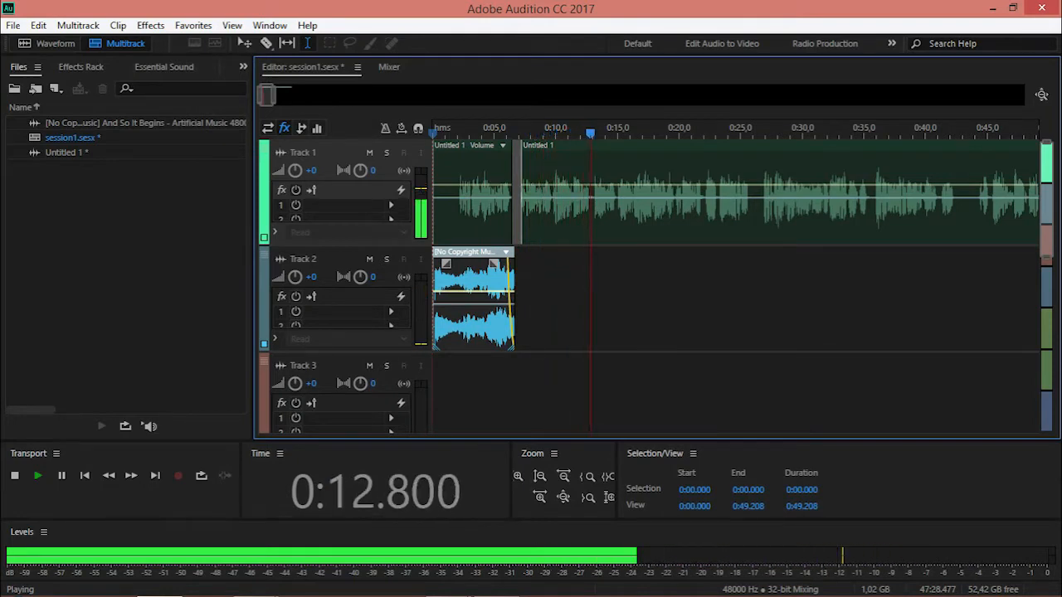
key("space")
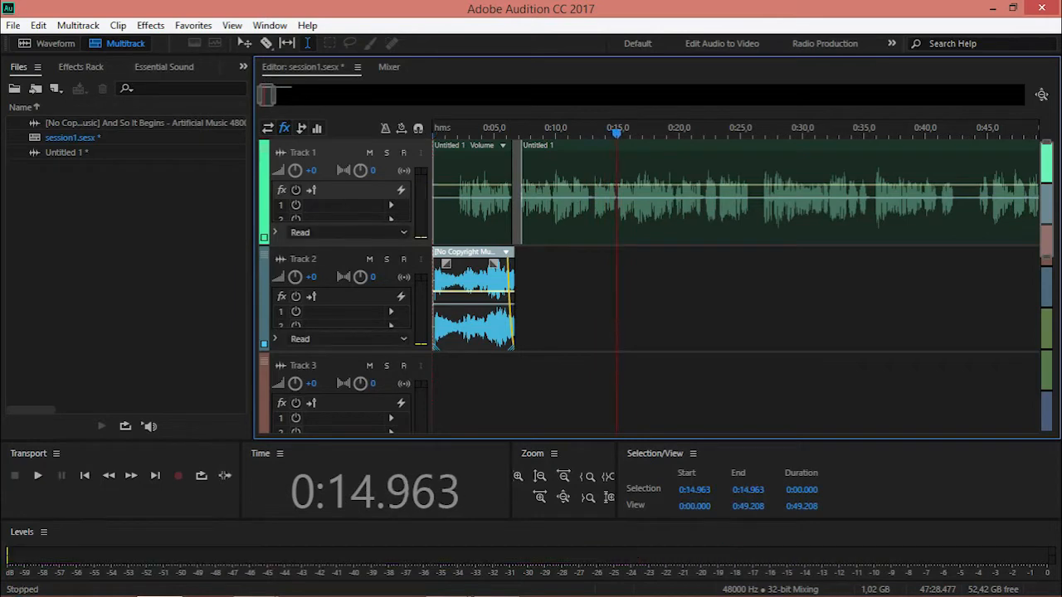
Lower the volume envelope of Track 2's music clip with keyframes, one at about -4.7 dB, and play the mix from the start.
left_click_drag(488, 301, 484, 326)
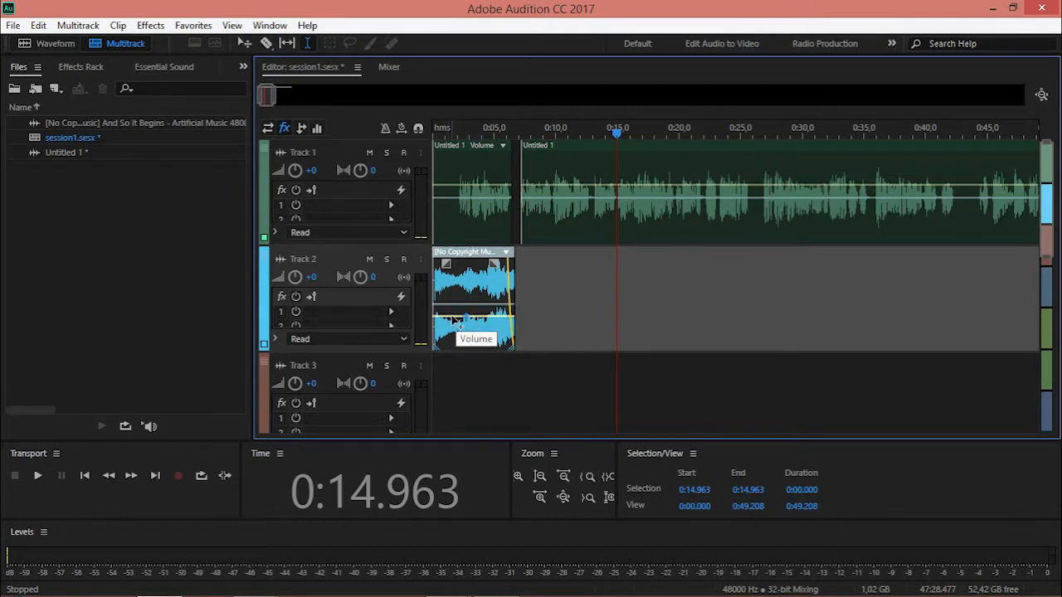
left_click_drag(441, 320, 457, 304)
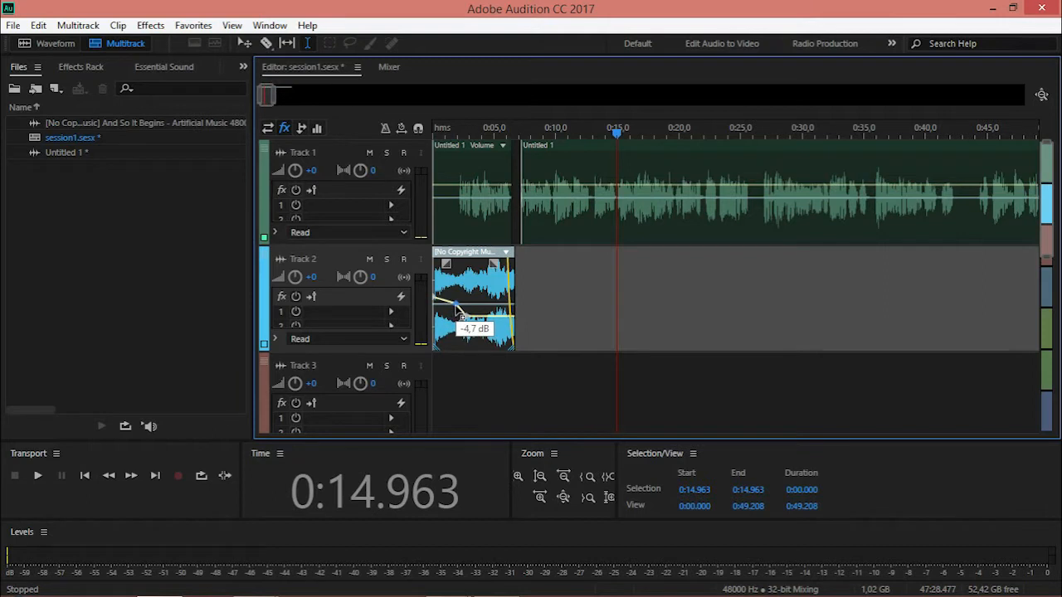
left_click(433, 131)
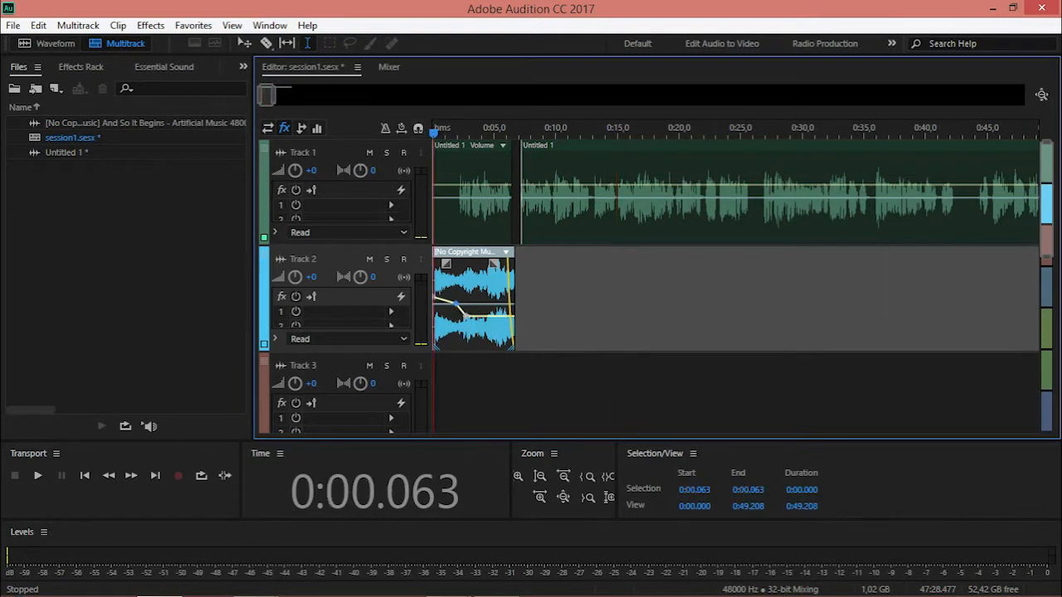
key("space")
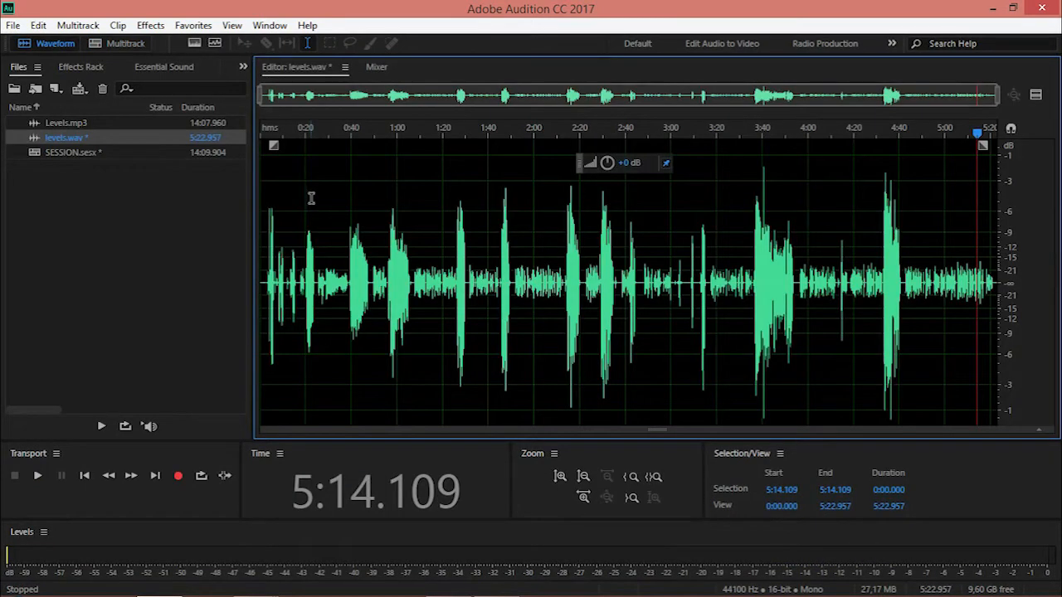
Boost the quiet passages of levels.wav from about 0:24 to 0:39 and 0:49 to 0:56 to match the louder speech.
scroll(311, 197, "up", 3)
left_click_drag(322, 211, 399, 214)
left_click_drag(606, 164, 612, 151)
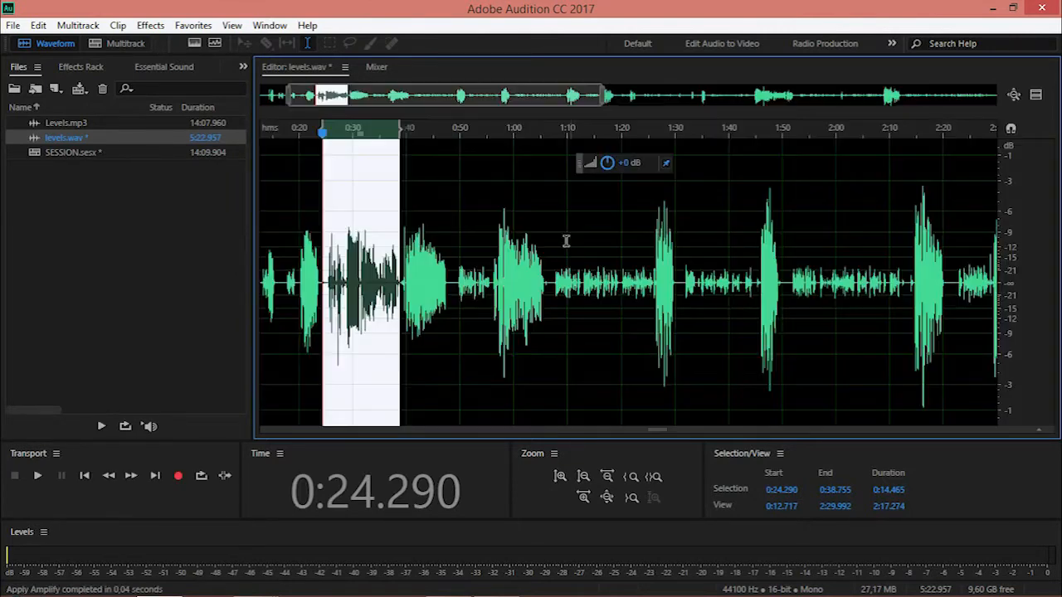
left_click_drag(453, 253, 493, 254)
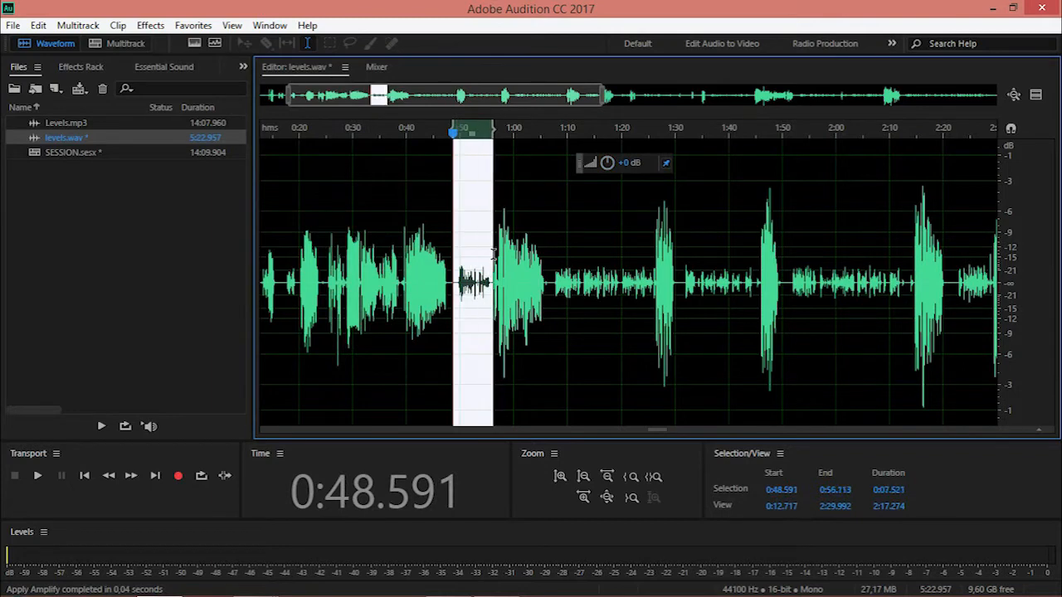
left_click_drag(607, 163, 611, 149)
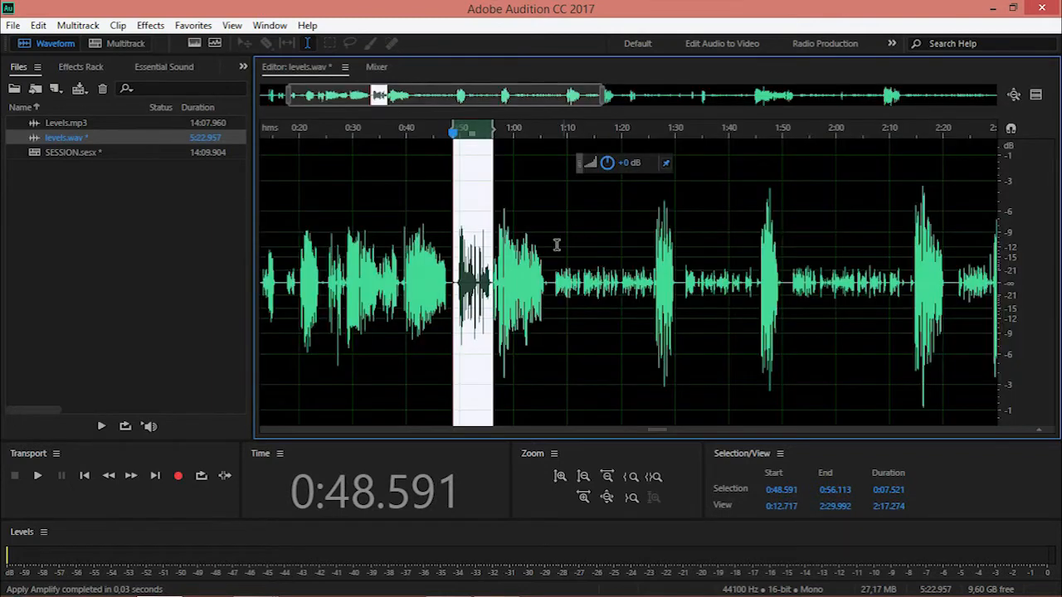
Boost the quiet passage of levels.wav from about 1:07 to 1:26 and the next quiet passage to match the louder speech.
left_click_drag(551, 250, 653, 241)
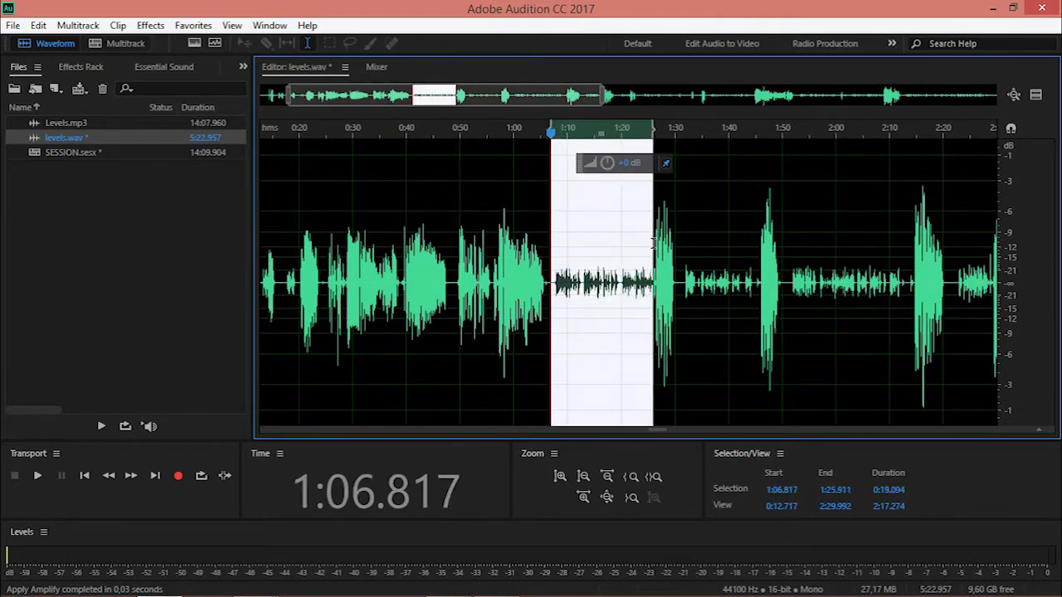
left_click_drag(608, 162, 611, 139)
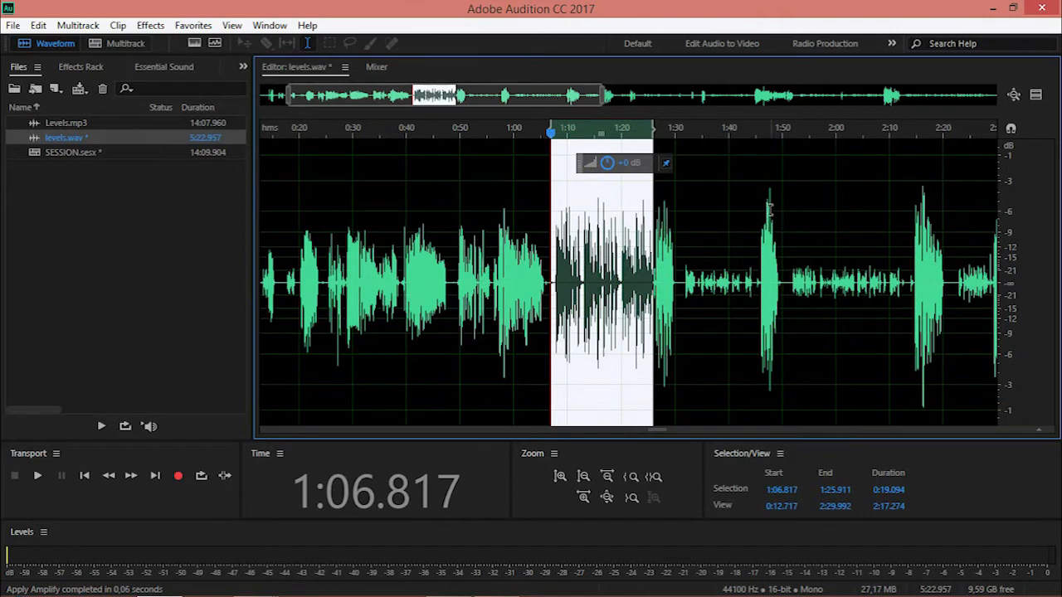
scroll(751, 230, "up", 3)
left_click_drag(750, 253, 605, 251)
left_click_drag(609, 165, 608, 140)
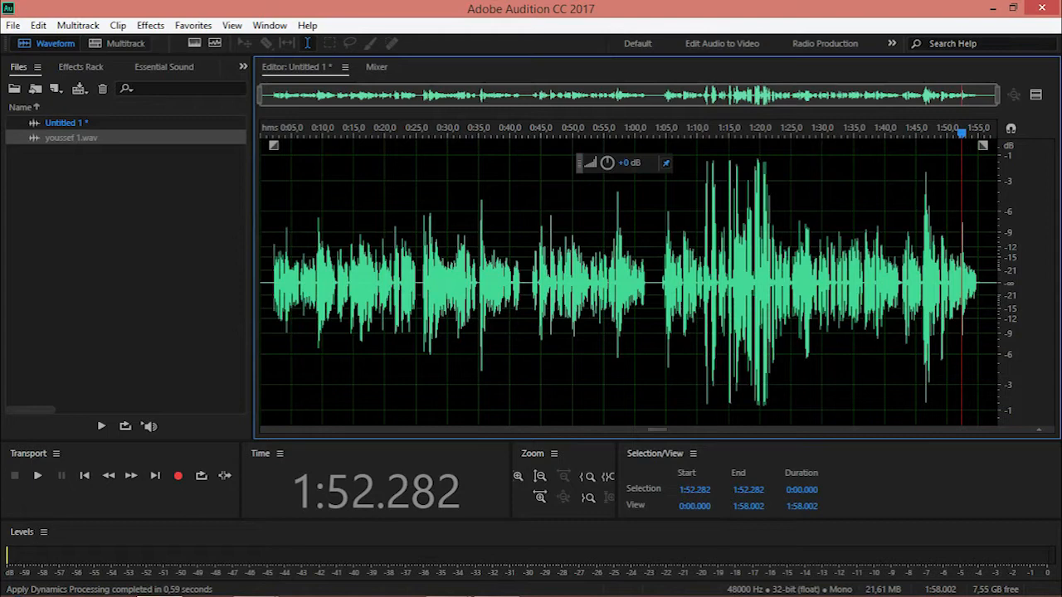
Apply Dynamics Processing to the Untitled 1 recording with the Smooth Vocal preset.
left_click(151, 25)
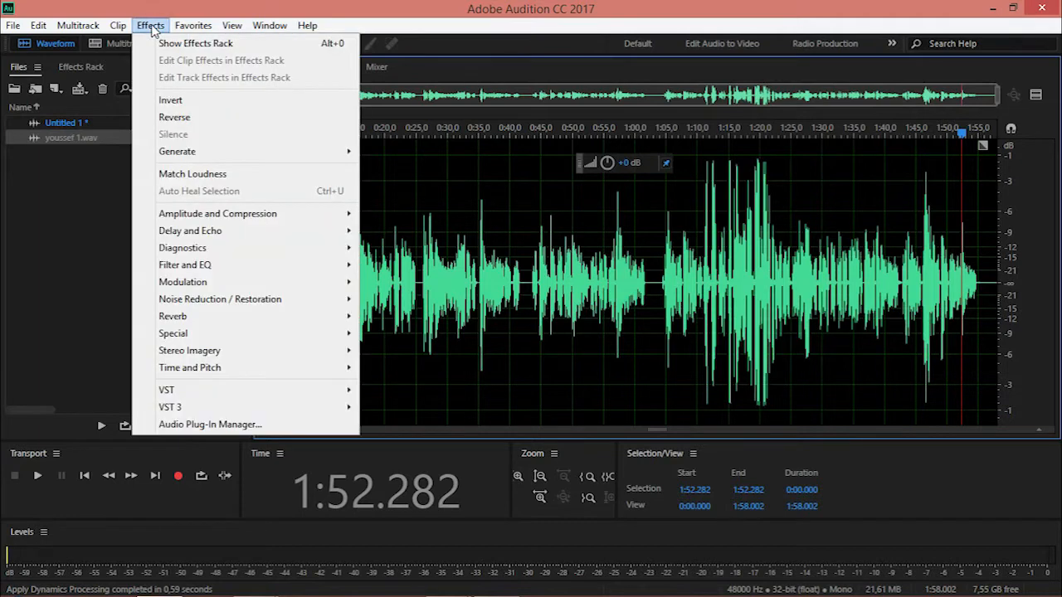
mouse_move(216, 216)
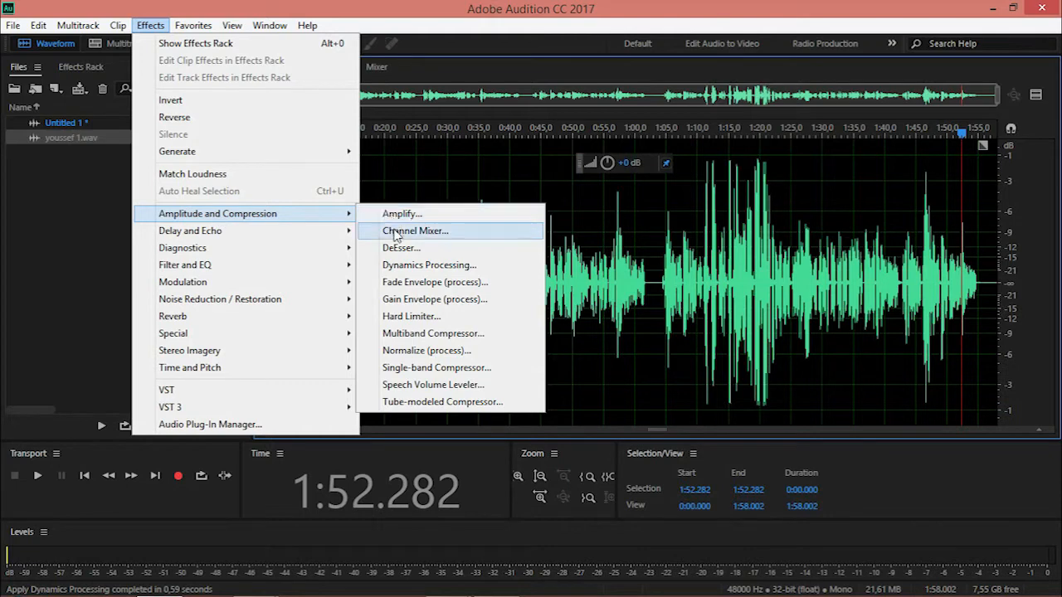
left_click(403, 269)
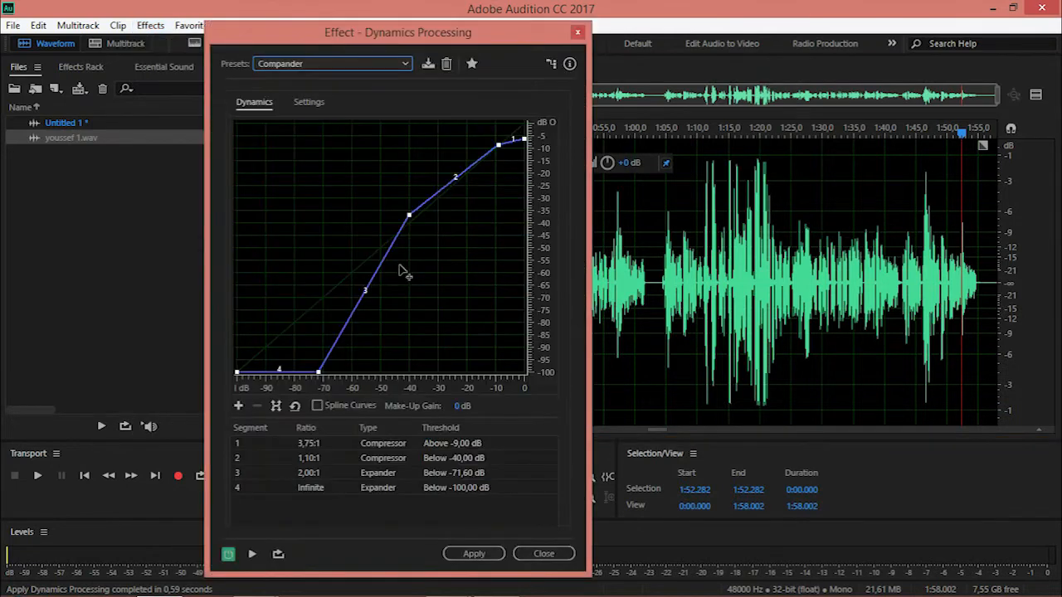
left_click(384, 67)
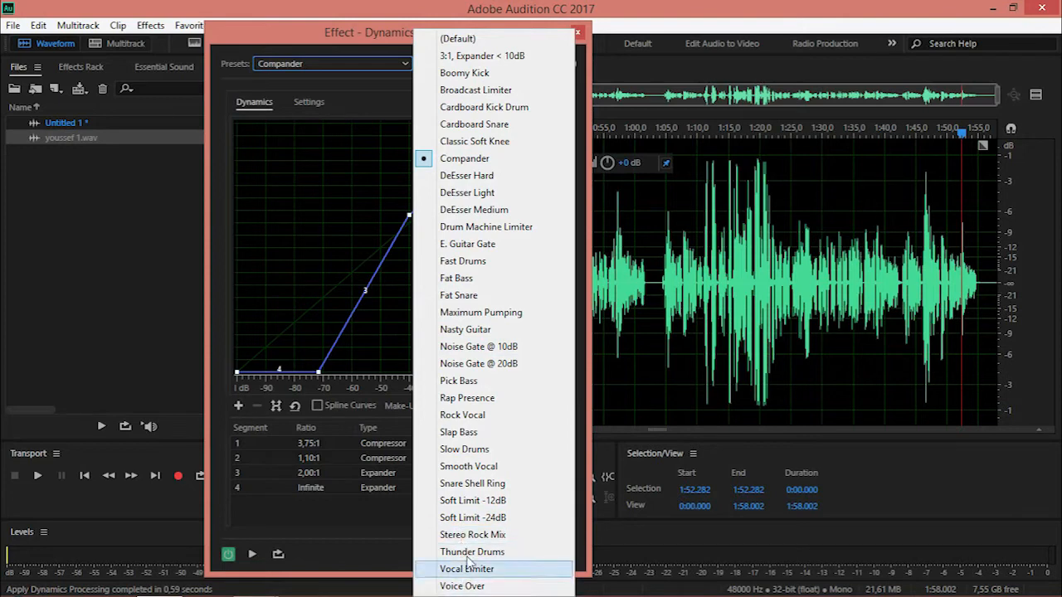
left_click(470, 466)
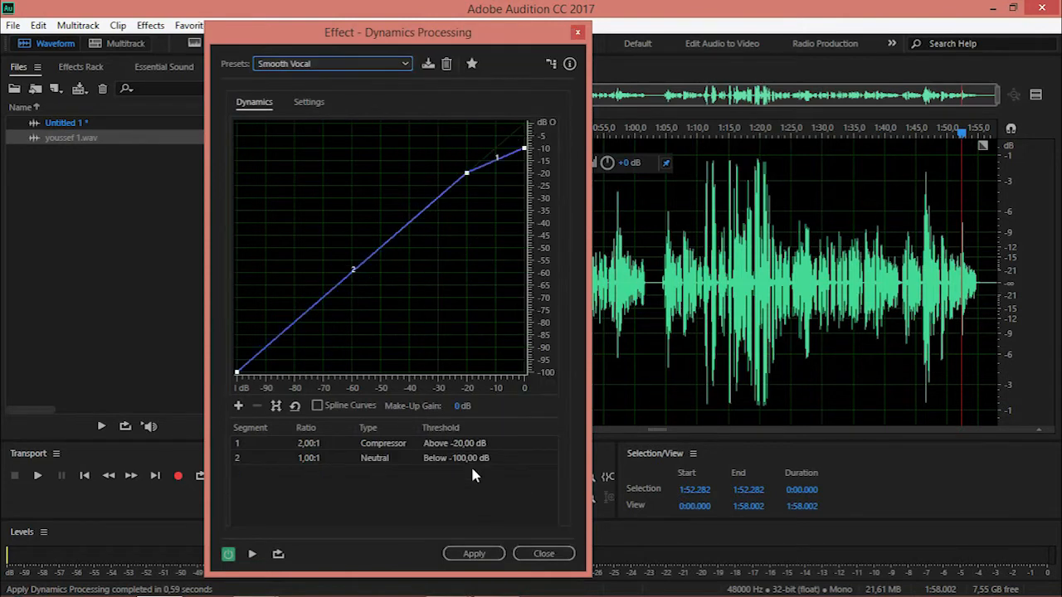
left_click(477, 554)
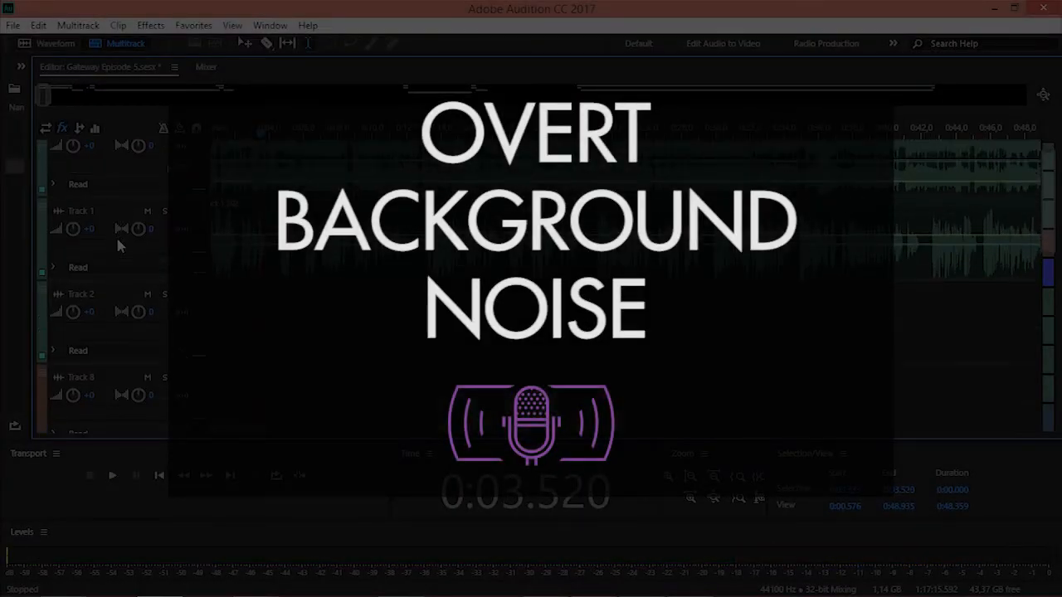
Insert a Parametric Equalizer in Track 1's second effect slot and customize its curve during playback.
scroll(107, 257, "up", 1)
left_click(169, 260)
mouse_move(249, 346)
left_click(414, 436)
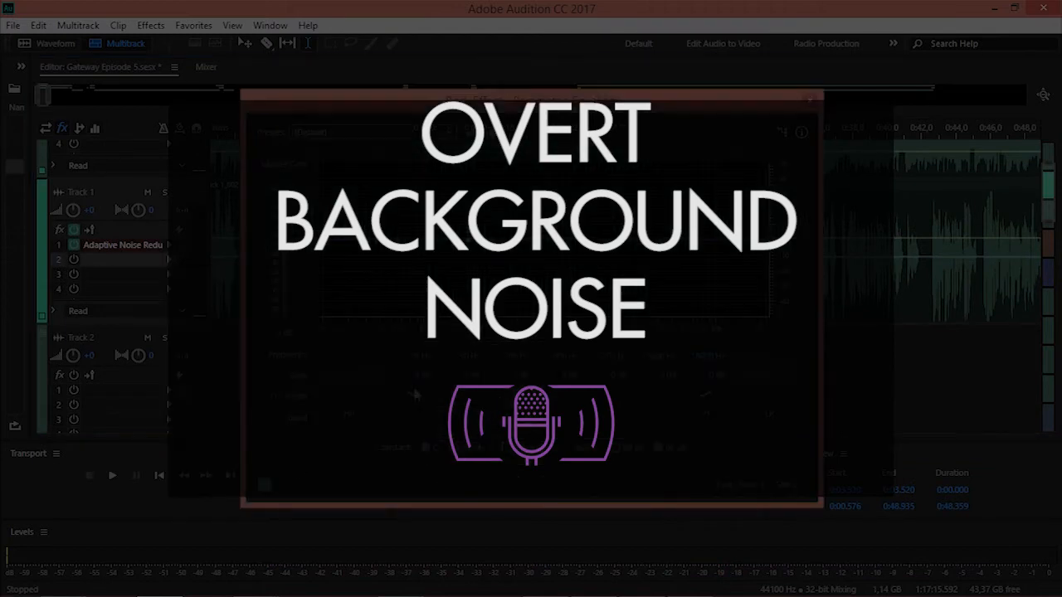
key("space")
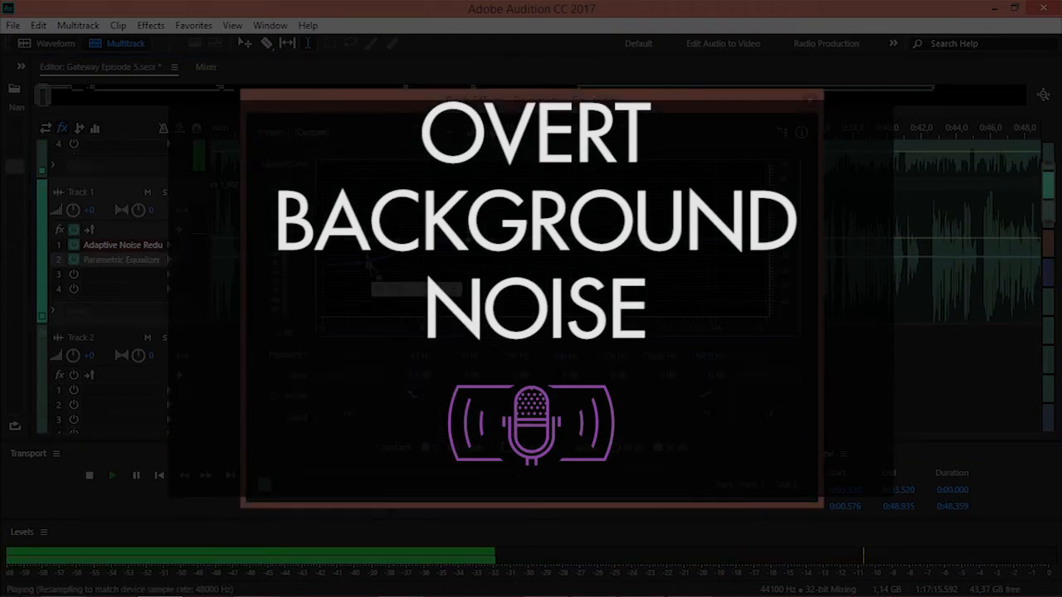
left_click(811, 101)
Insert Dynamics Processing in Track 1's third effect slot.
left_click(168, 274)
mouse_move(249, 331)
left_click(531, 389)
left_click(711, 32)
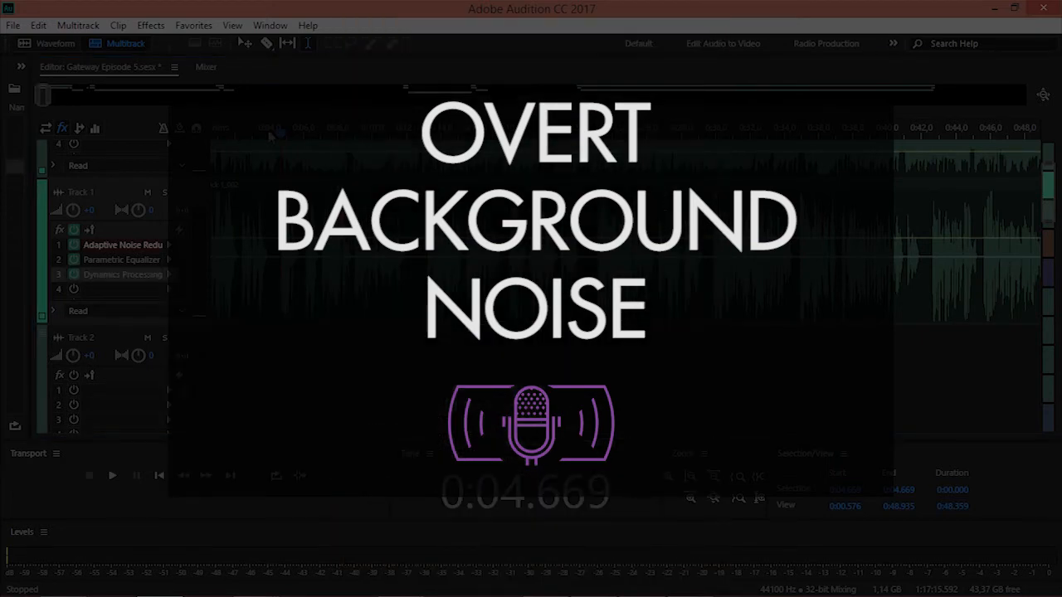
Insert a Hard Limiter in the Master track's first effect slot.
scroll(276, 134, "down", 2)
key("space")
left_click_drag(50, 95, 71, 95)
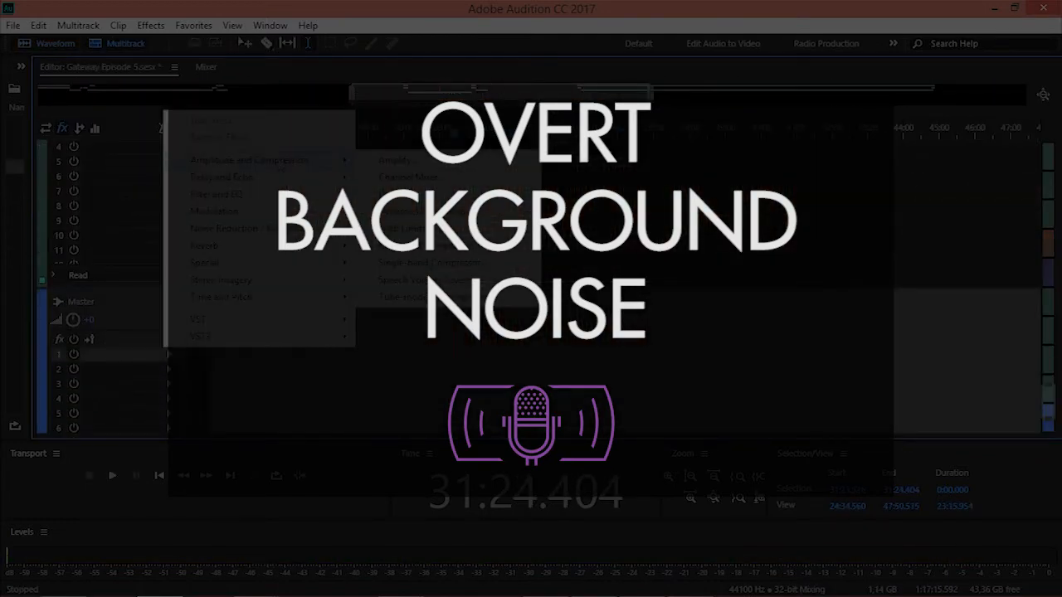
left_click(415, 228)
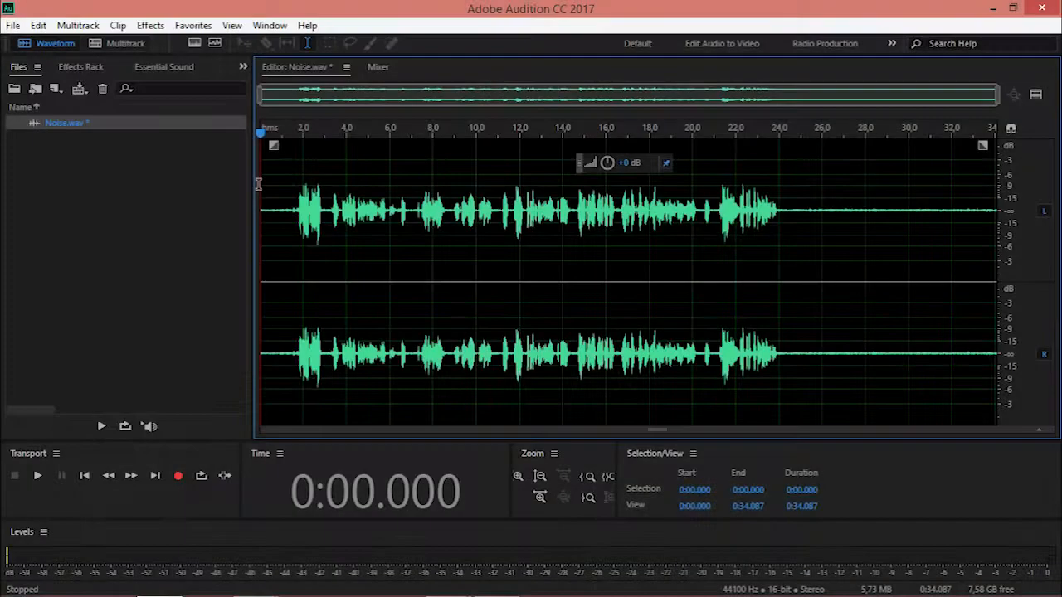
Select the speech-free noise from about 0.23 to 0.84 seconds in Noise.wav and play it in a loop.
scroll(345, 187, "up", 5)
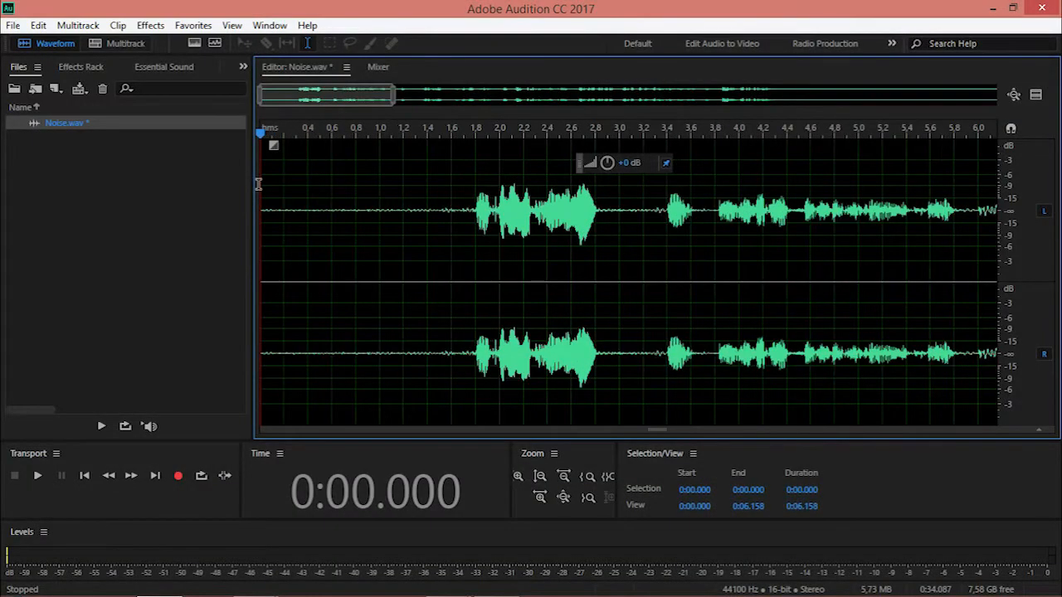
left_click_drag(345, 188, 574, 200)
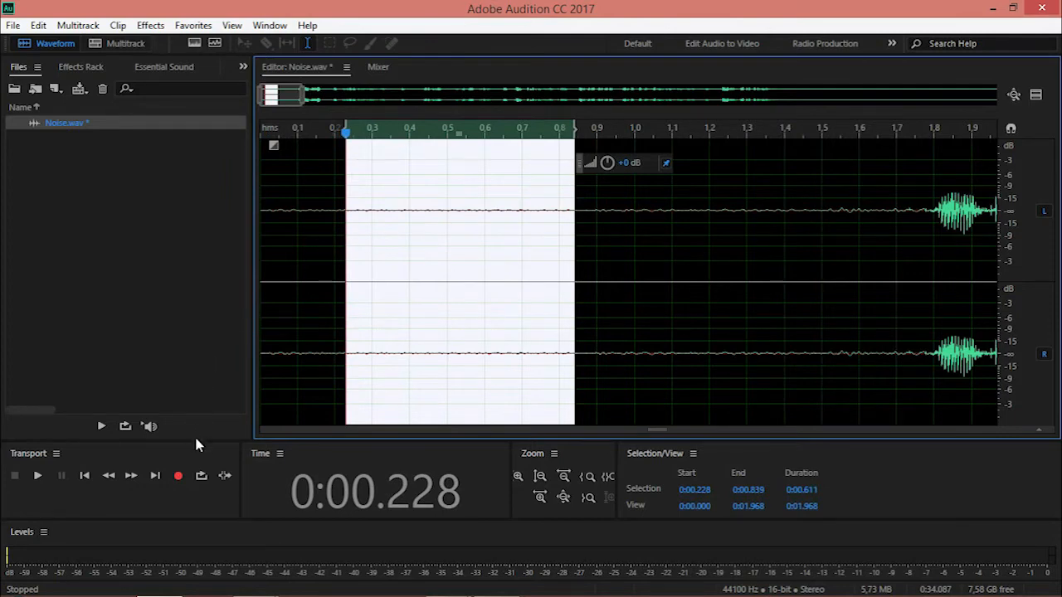
left_click(200, 476)
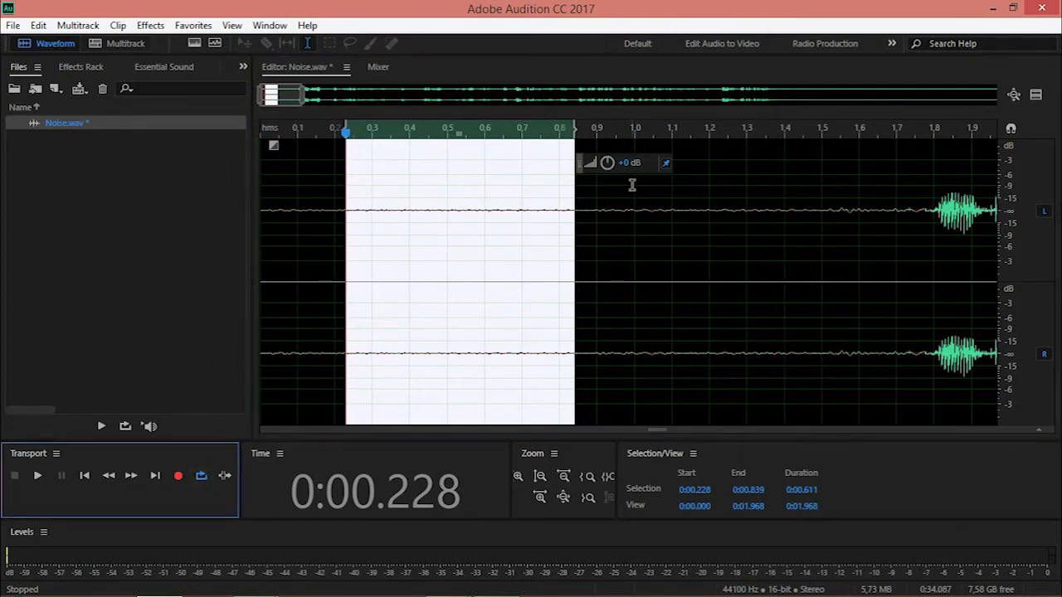
left_click(37, 476)
Try amplifying the looped noise selection to hear it clearly, and undo the boost.
left_click_drag(608, 164, 622, 147)
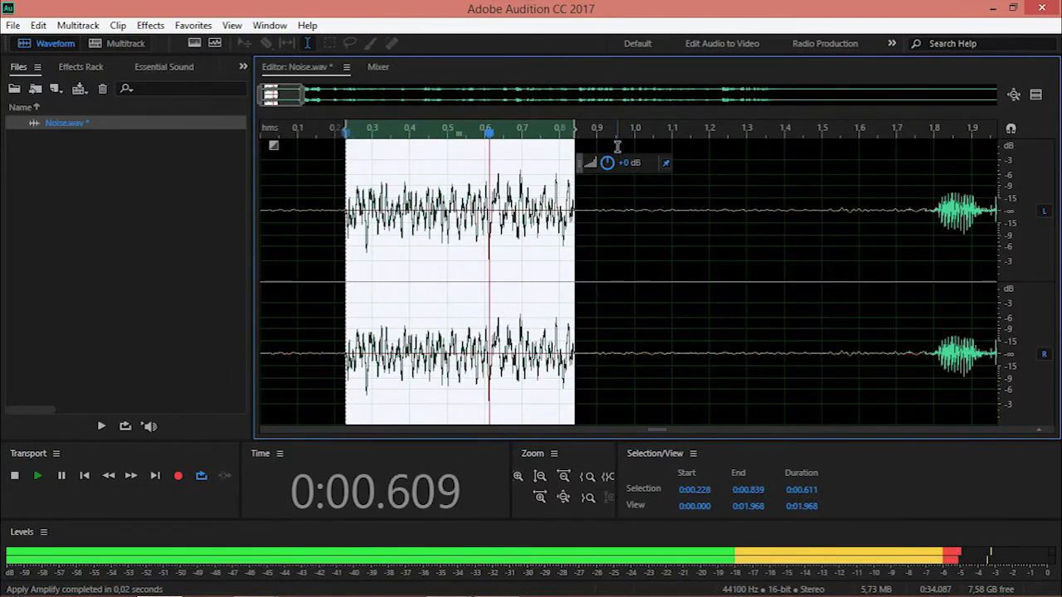
key("ctrl+z")
key("ctrl+z")
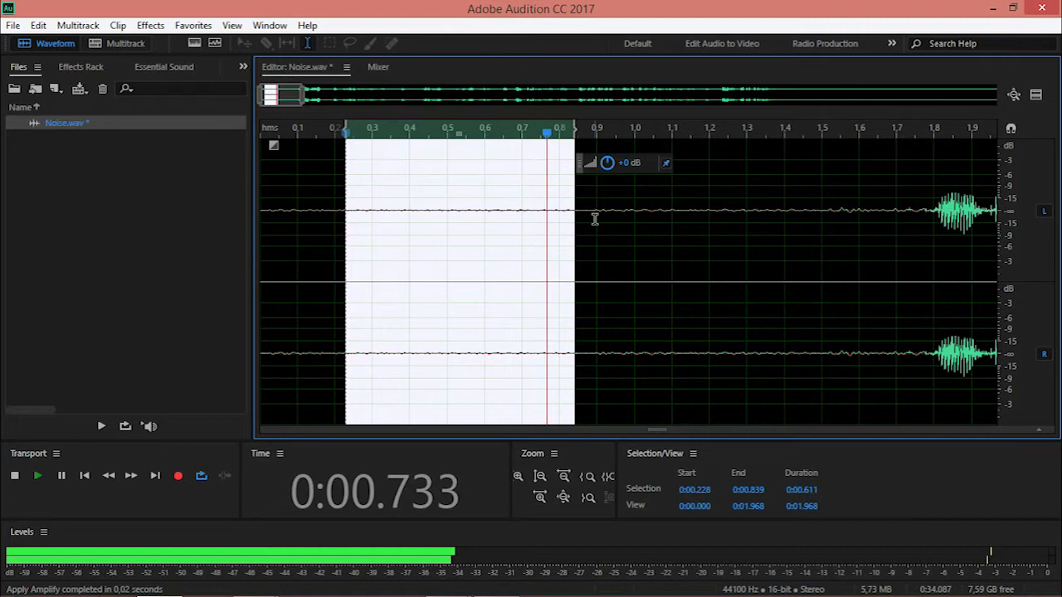
Stop the playback and capture a noise print from the selected background noise.
key("space")
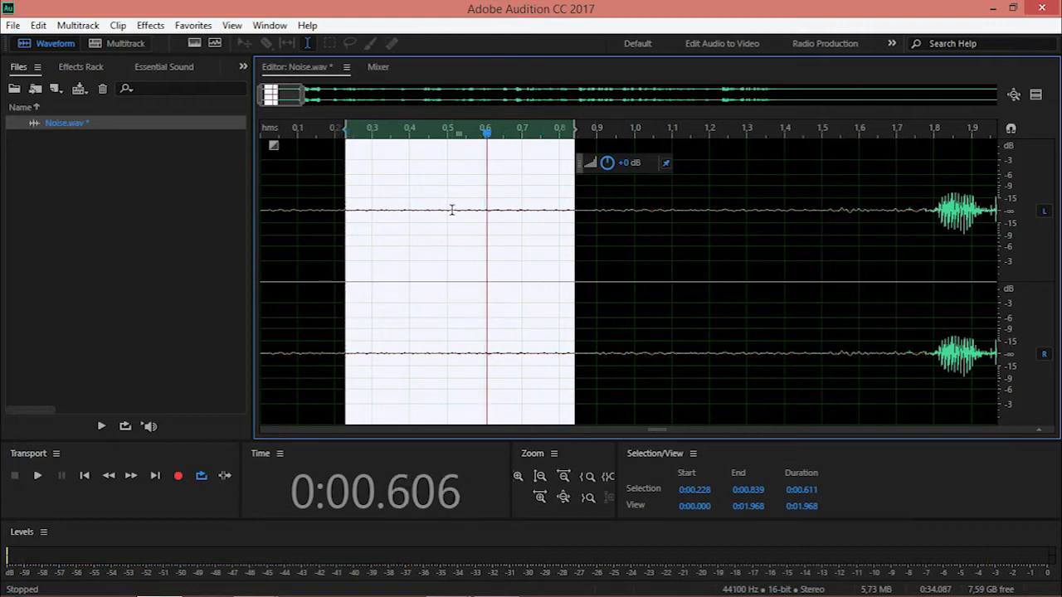
right_click(453, 210)
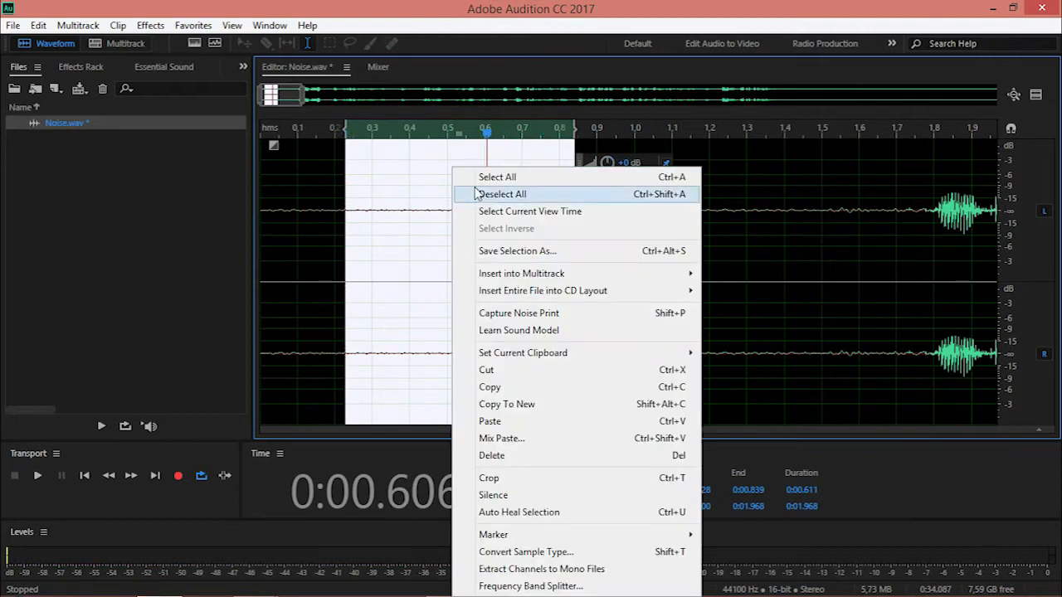
left_click(513, 313)
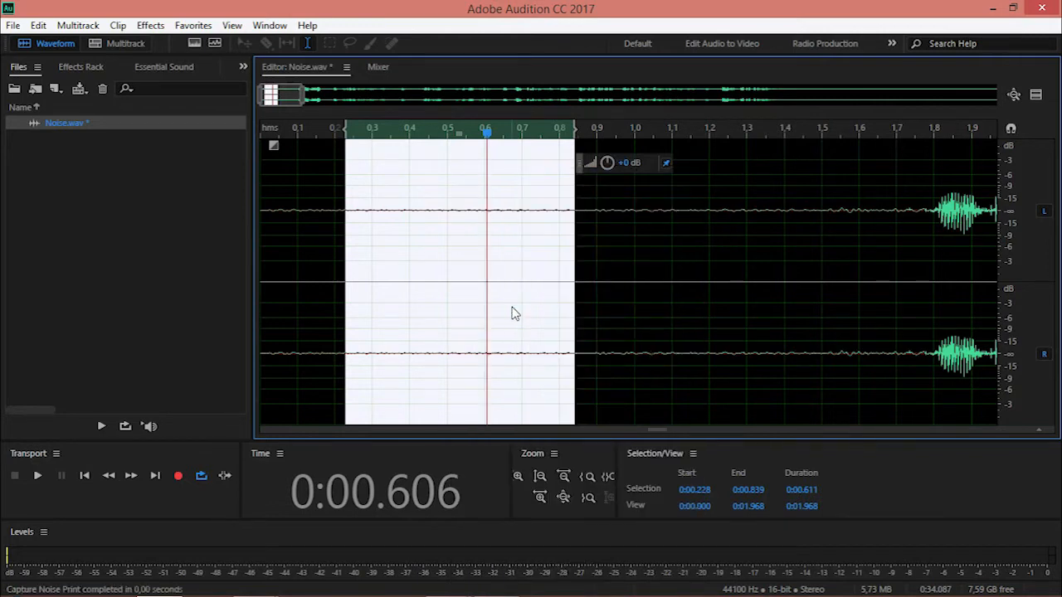
Select the entire Noise.wav recording and open the Noise Reduction process for it.
key("backslash")
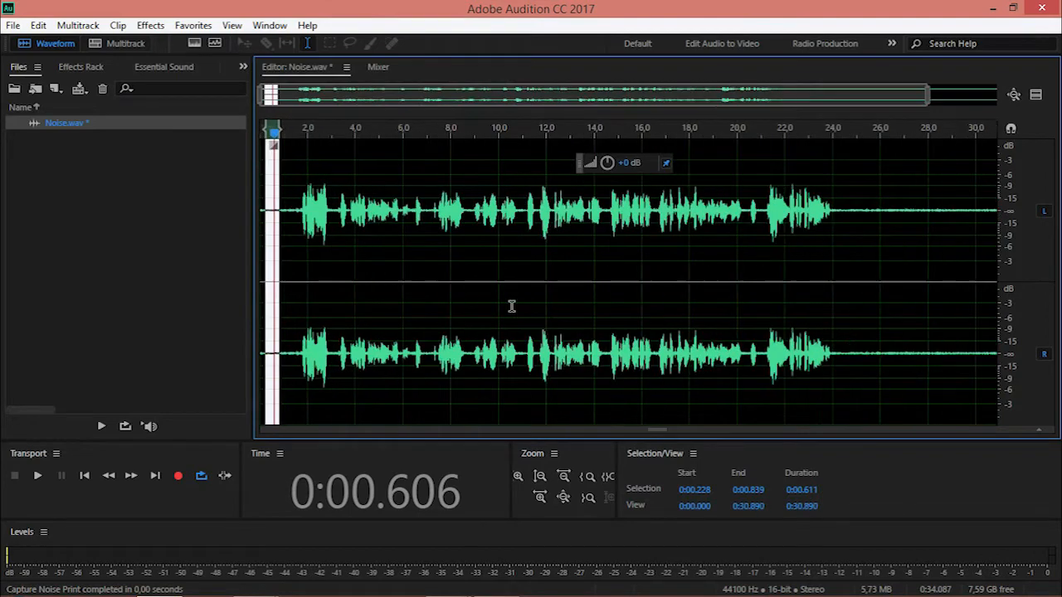
key("ctrl+a")
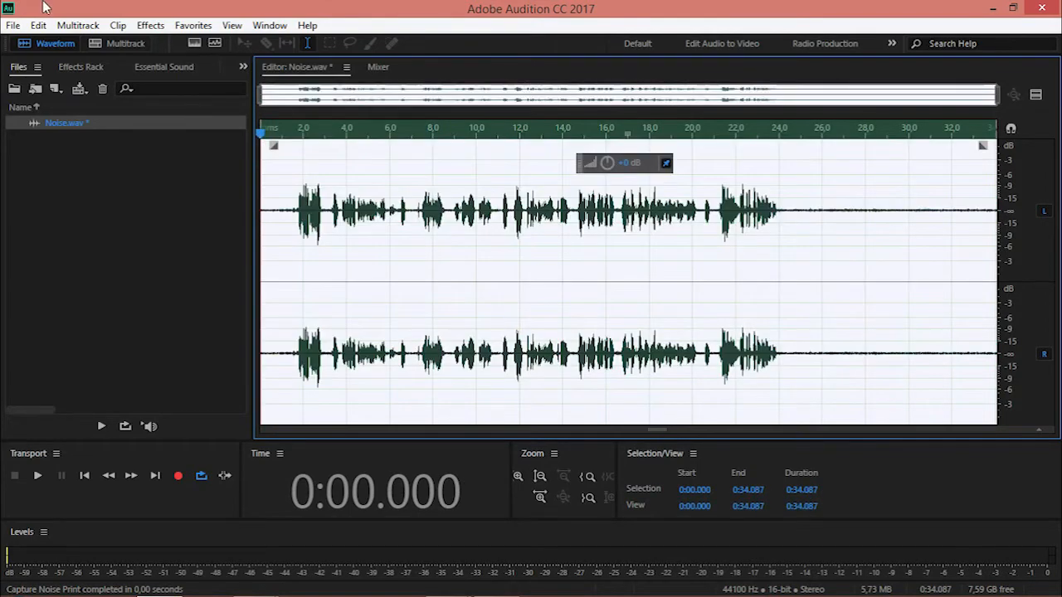
left_click(151, 25)
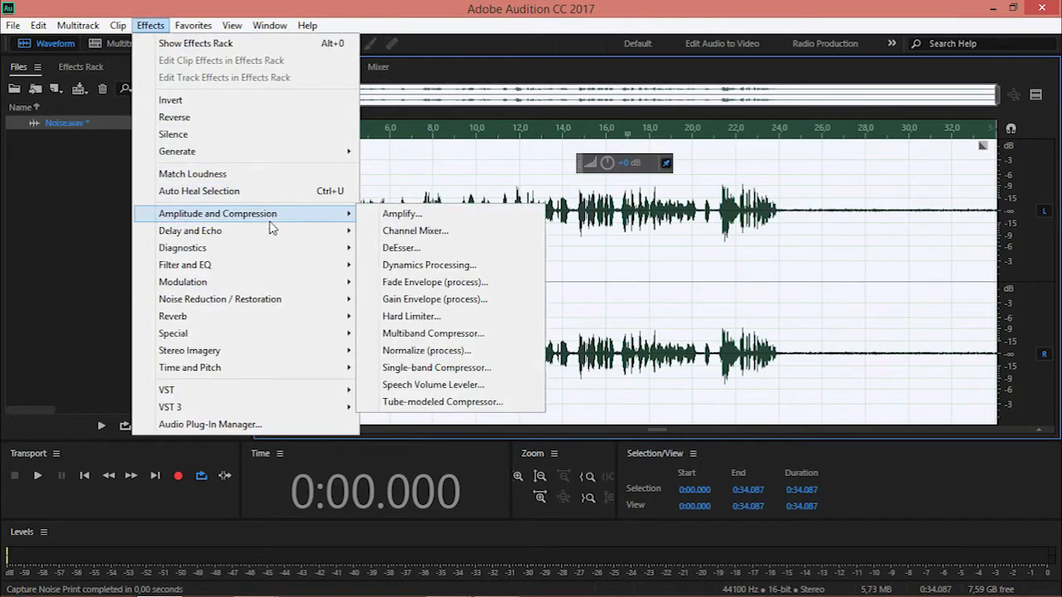
mouse_move(266, 300)
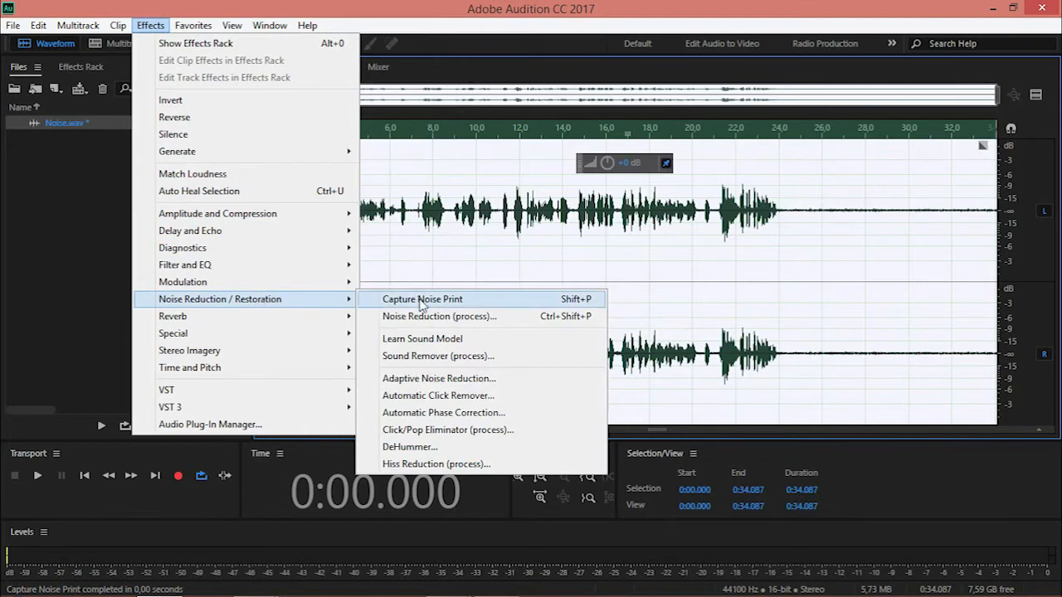
left_click(426, 316)
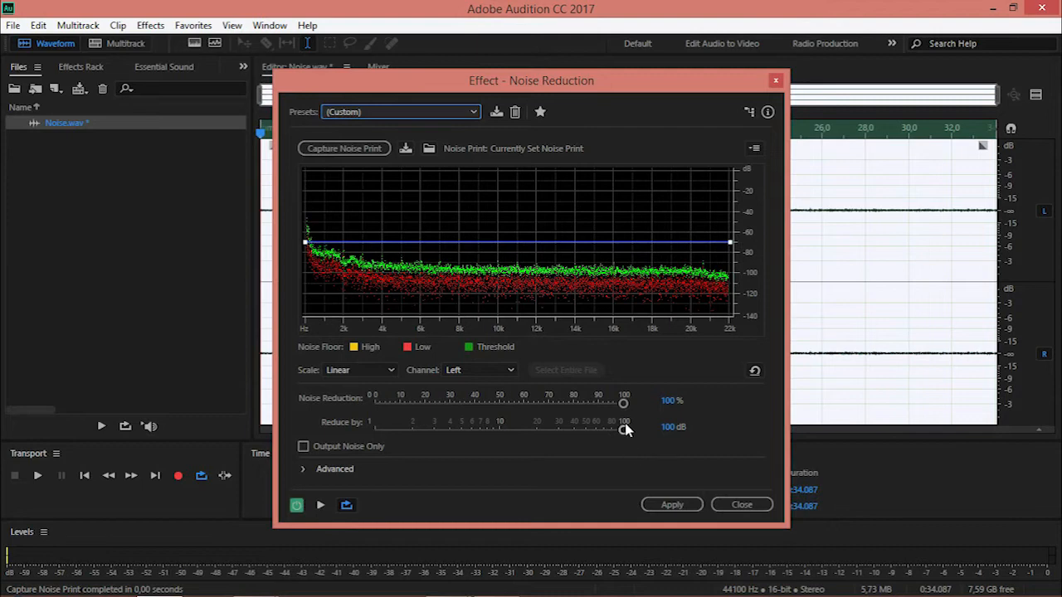
Apply the captured noise print to the whole file with Noise Reduction at 100% and Reduce by at 100 dB.
left_click_drag(623, 403, 654, 398)
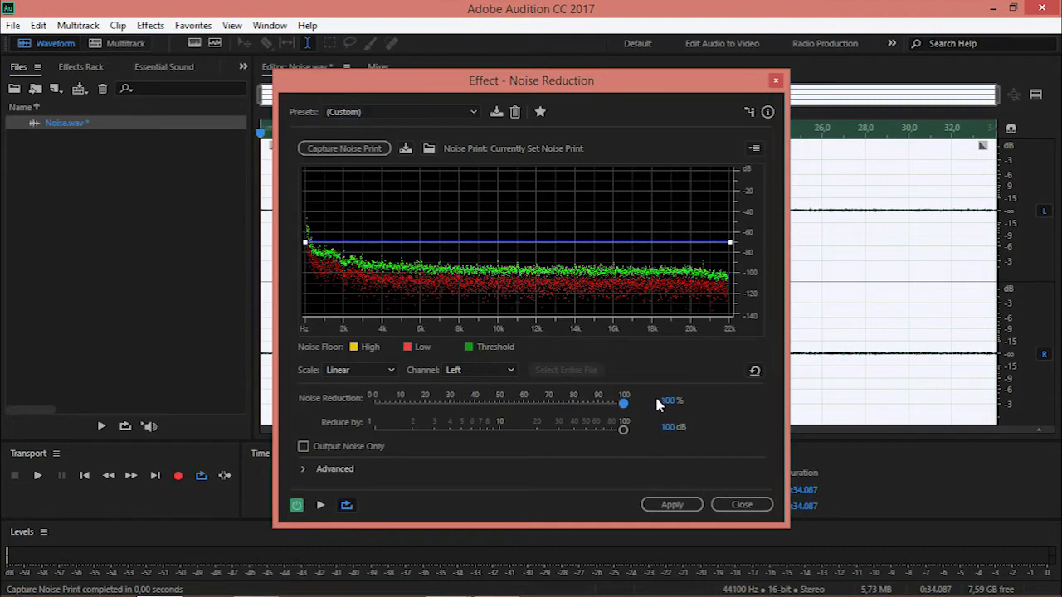
left_click_drag(623, 429, 645, 437)
left_click(660, 504)
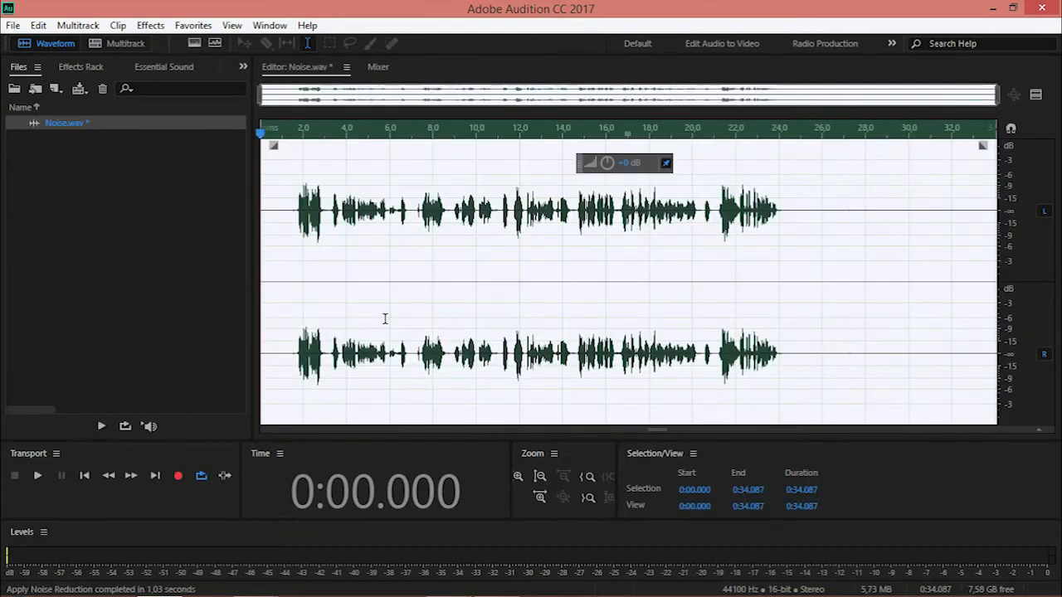
Play the noise-reduced recording from the beginning to check it, stop playback and return the playhead to the start.
key("space")
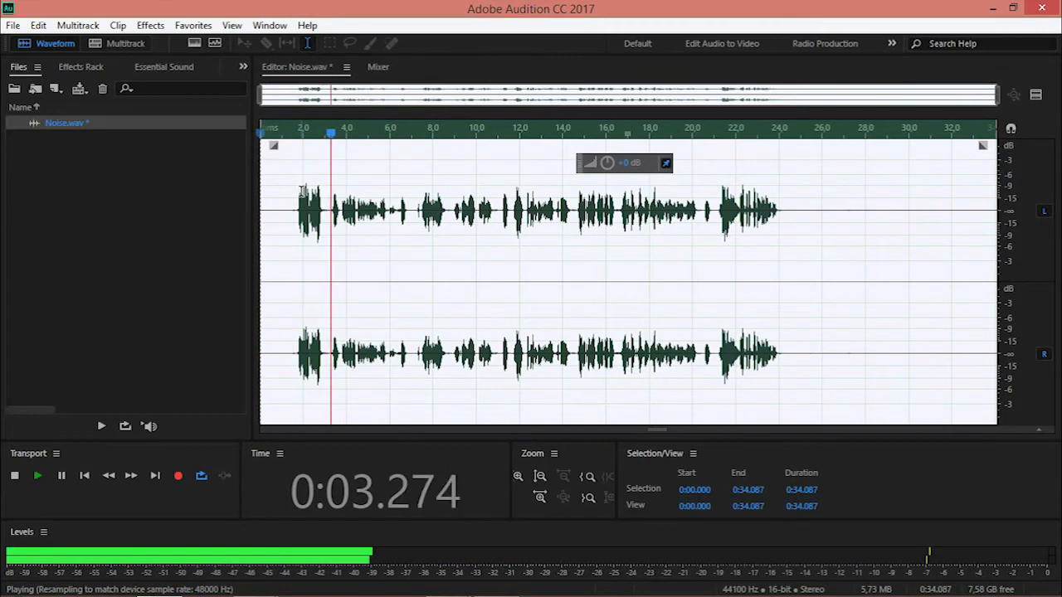
key("space")
key("Home")
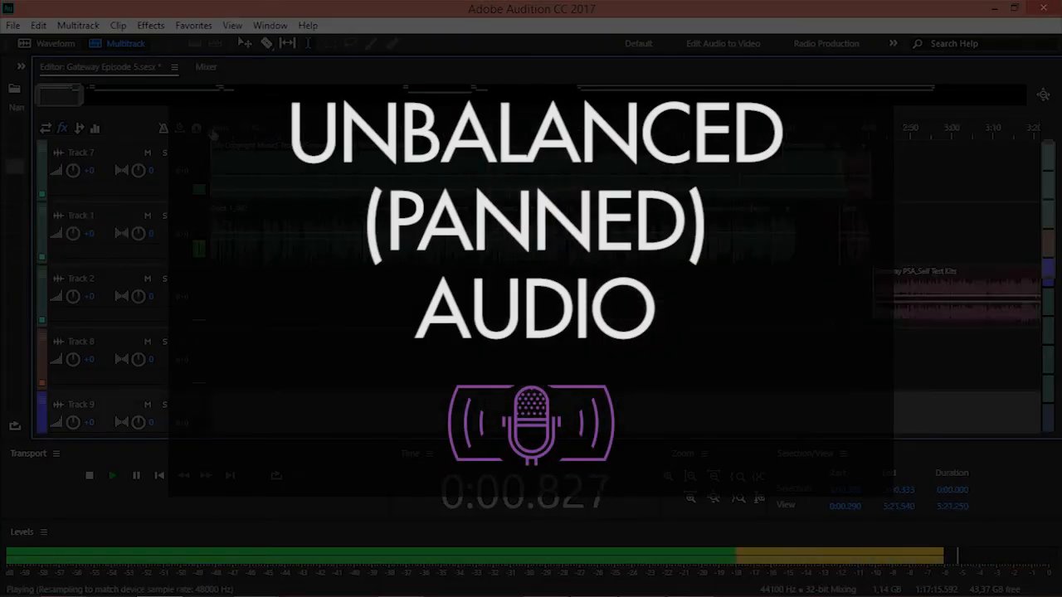
scroll(143, 223, "up", 1)
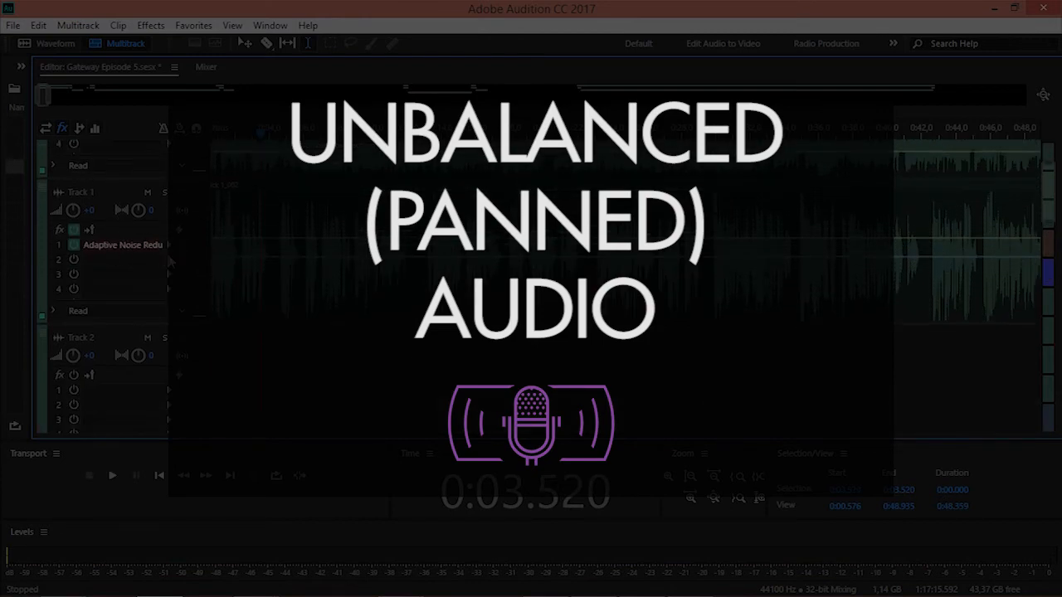